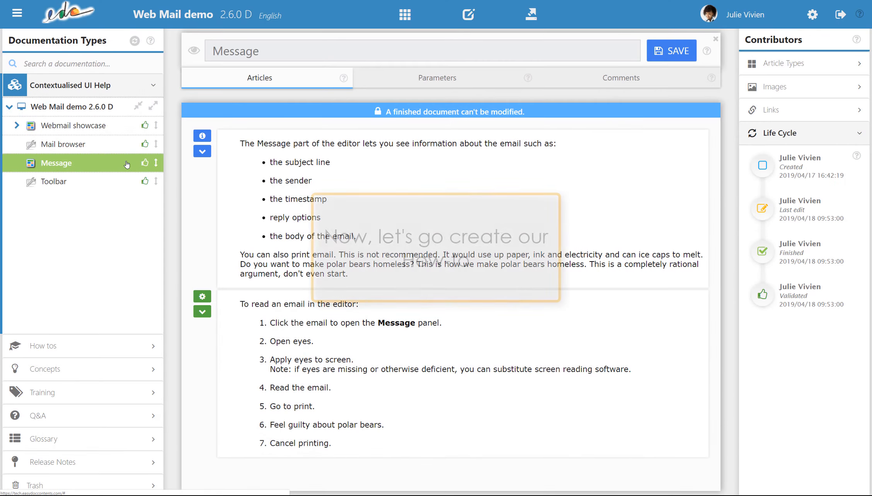
- Create a howto titled "How to read an email" under Web Mail demo 2.6.0 D in the How tos documentation
{"action": "left_click", "coordinate": [80, 346]}
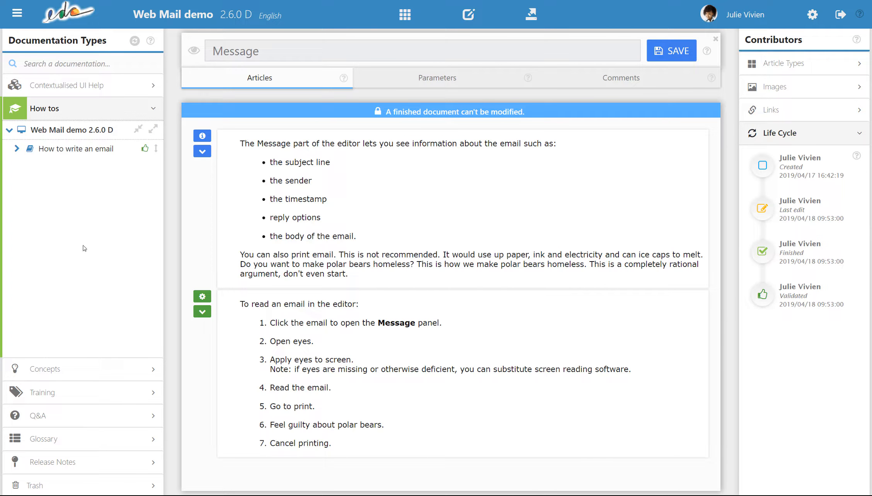
{"action": "right_click", "coordinate": [73, 131]}
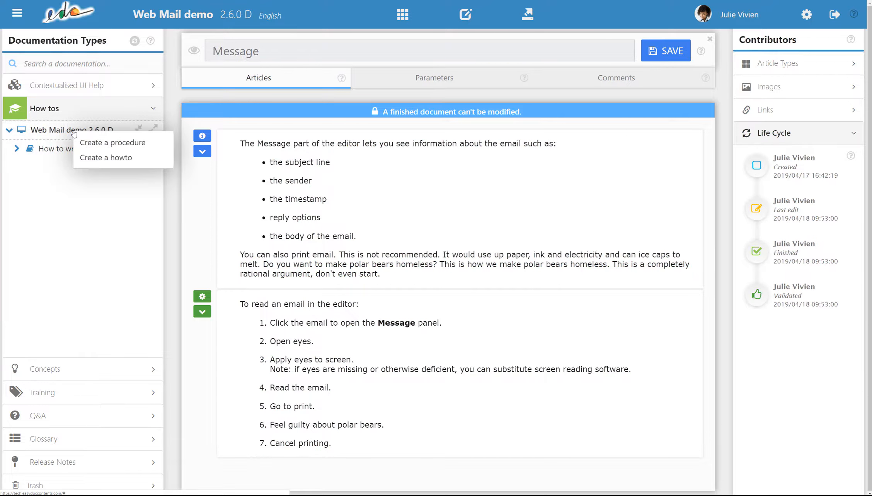
{"action": "left_click", "coordinate": [146, 160]}
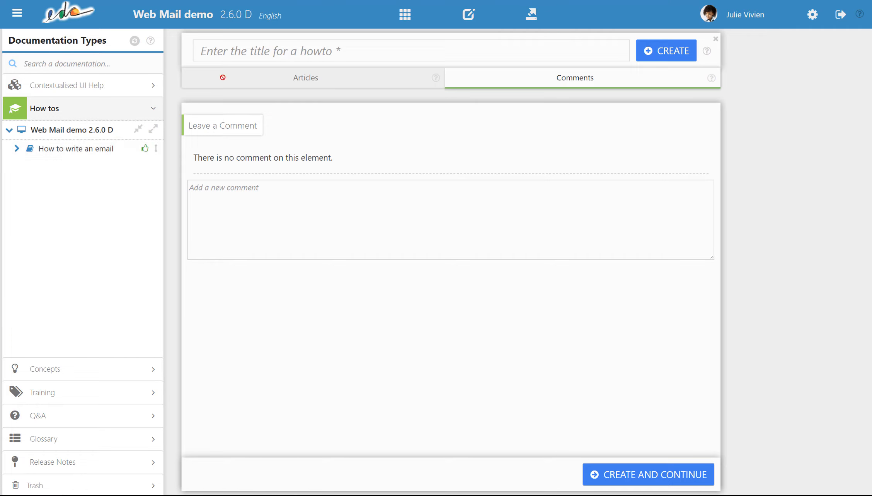
{"action": "left_click", "coordinate": [230, 52]}
{"action": "type", "text": "How to read an email"}
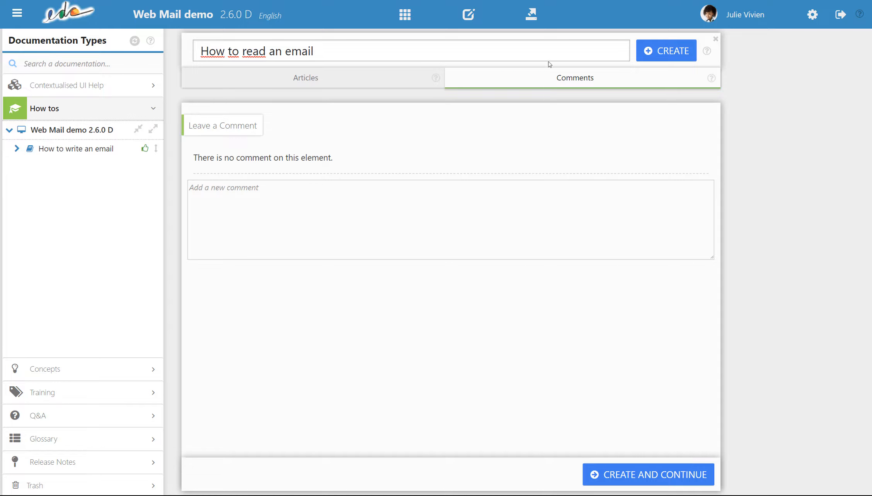
{"action": "left_click", "coordinate": [672, 56]}
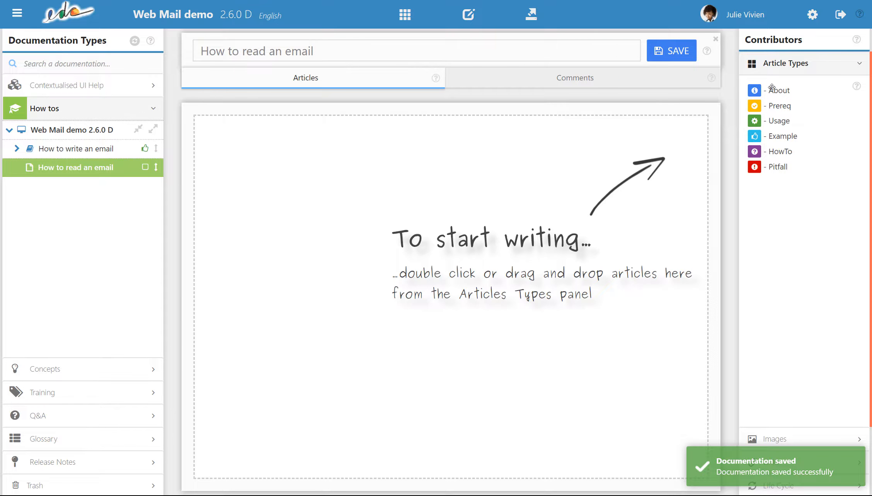
- Add an About article to the howto with the opening line "There are three ways to read your email:"
{"action": "left_click_drag", "start_coordinate": [772, 88], "coordinate": [606, 143]}
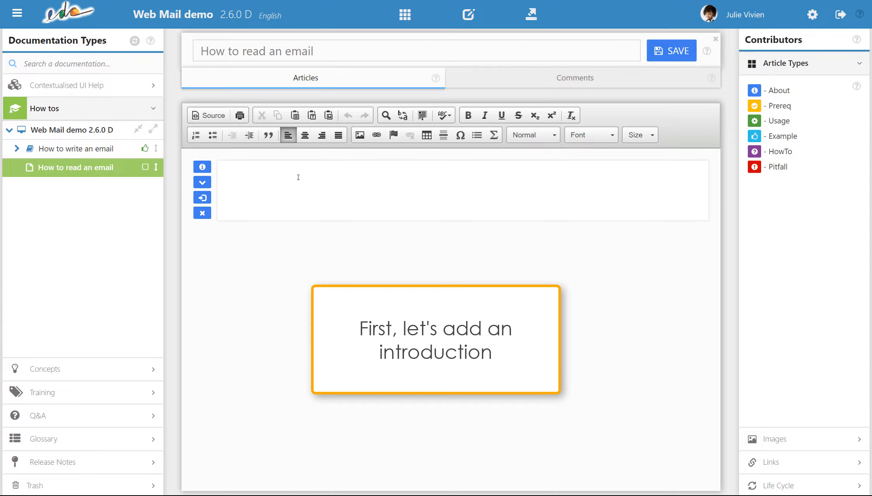
{"action": "left_click", "coordinate": [298, 178]}
{"action": "type", "text": "There are three way"}
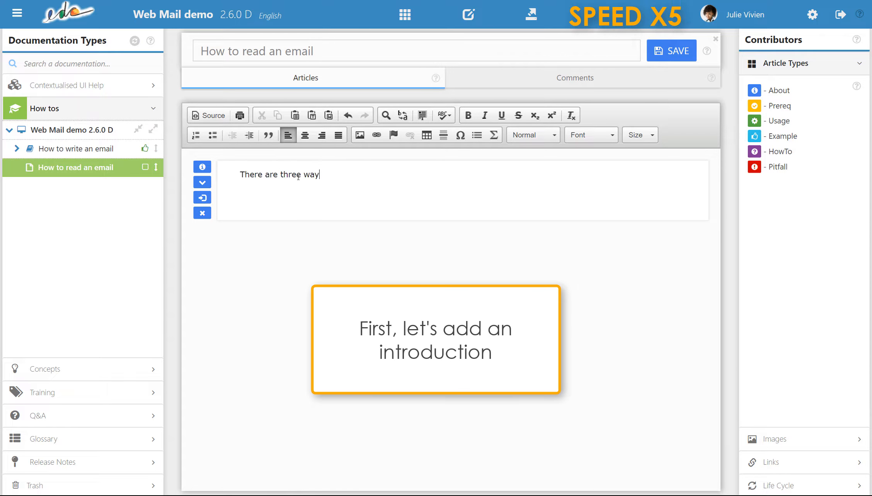
{"action": "type", "text": "s to read your email:"}
- Add the bullets "in the email client", "in a browser" and "on paper.", plus the closing line "For a guilt-free email experience, we recommend the first two methods."
{"action": "left_click", "coordinate": [213, 135]}
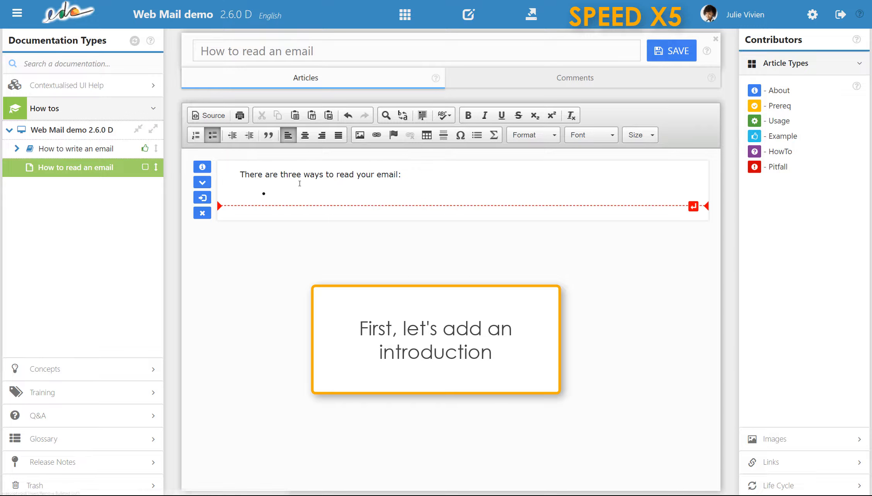
{"action": "type", "text": "in the email cli"}
{"action": "key", "text": "BackSpace"}
{"action": "key", "text": "BackSpace"}
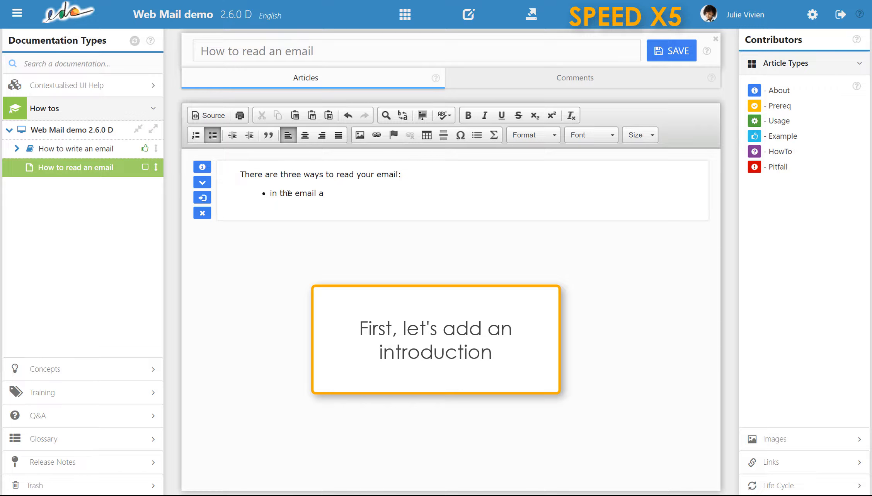
{"action": "type", "text": "lient"}
{"action": "key", "text": "Return"}
{"action": "type", "text": "in a browser"}
{"action": "key", "text": "Return"}
{"action": "type", "text": "on paper."}
{"action": "key", "text": "Return"}
{"action": "key", "text": "Return"}
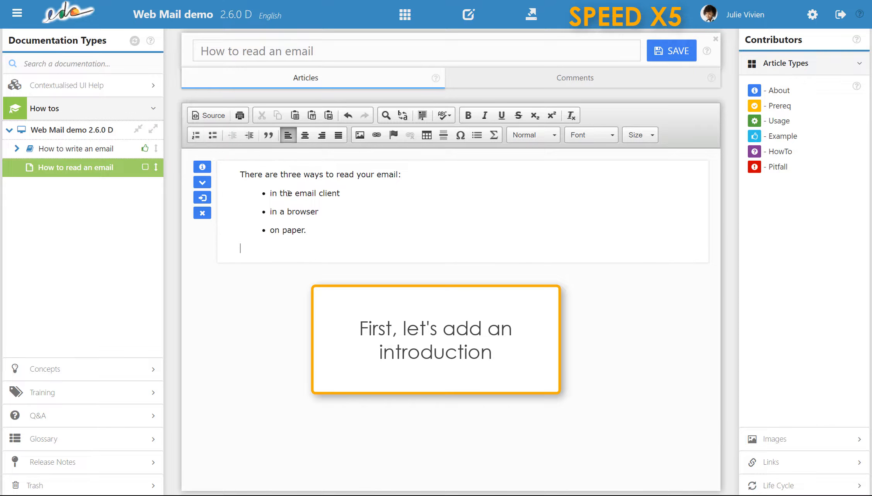
{"action": "type", "text": "For a guilt-free email experience, we recommend the first two methods."}
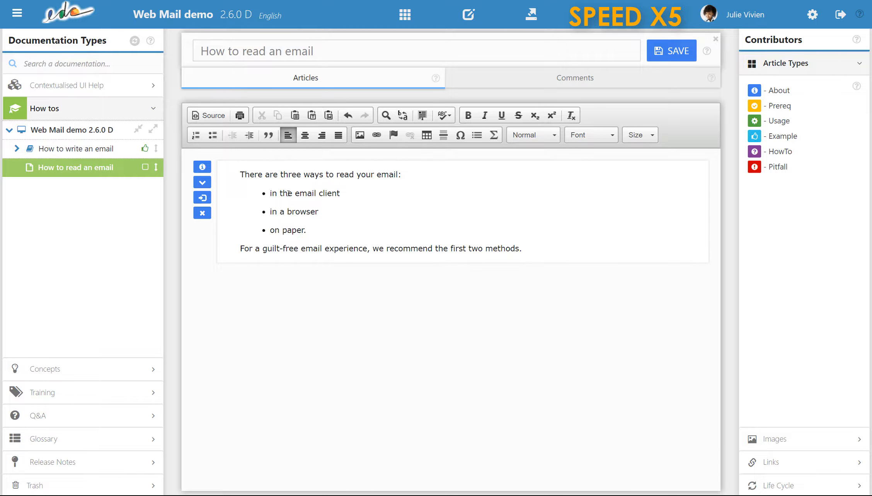
- Add six empty Usage articles below the introduction
{"action": "left_click_drag", "start_coordinate": [779, 121], "coordinate": [522, 295]}
{"action": "left_click_drag", "start_coordinate": [781, 122], "coordinate": [413, 357]}
{"action": "left_click_drag", "start_coordinate": [782, 122], "coordinate": [279, 460]}
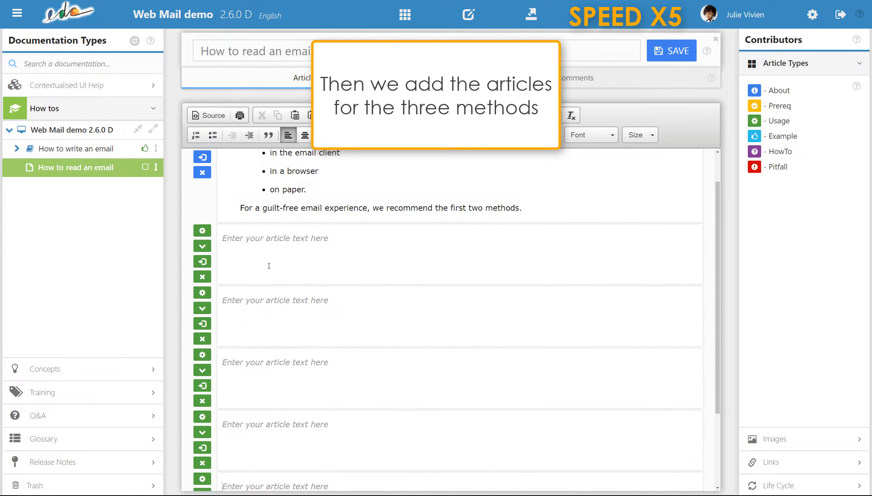
- Enter "Read an email with the editor" in the first Usage article and format it as Heading 1
{"action": "left_click", "coordinate": [269, 266]}
{"action": "type", "text": "Read an email with the editor"}
{"action": "left_click_drag", "start_coordinate": [356, 238], "coordinate": [240, 239]}
{"action": "left_click", "coordinate": [534, 135]}
{"action": "left_click", "coordinate": [520, 187]}
- Enter "Read an email in a browser" in the third Usage article and format it as Heading 1
{"action": "left_click", "coordinate": [275, 363]}
{"action": "type", "text": "Read an email "}
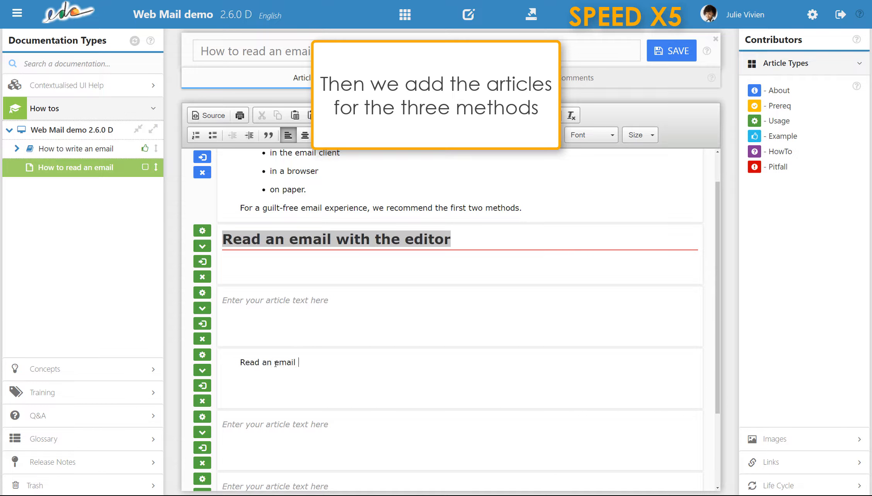
{"action": "type", "text": "in a browser"}
{"action": "left_click_drag", "start_coordinate": [348, 363], "coordinate": [240, 363]}
{"action": "left_click", "coordinate": [534, 134]}
{"action": "left_click", "coordinate": [534, 189]}
- Enter "Read an email on paper" in the fifth Usage article and format it as Heading 1
{"action": "scroll", "coordinate": [296, 441], "scroll_direction": "down", "scroll_amount": 3}
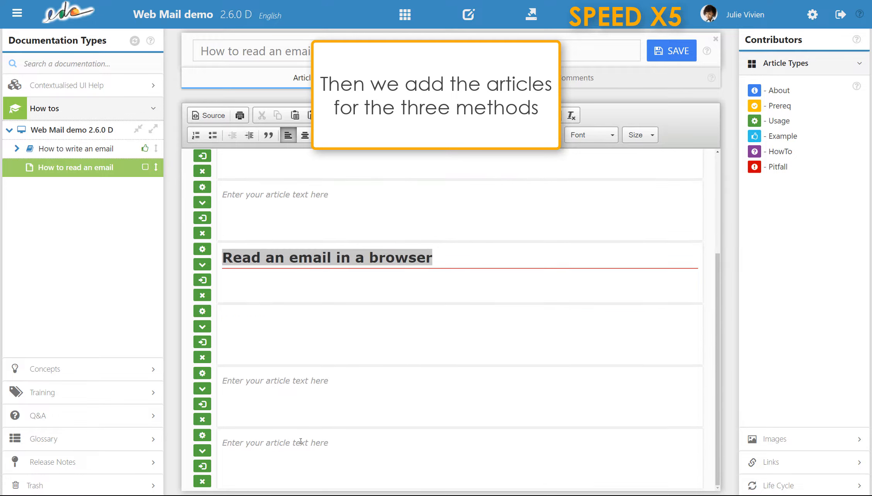
{"action": "left_click", "coordinate": [247, 383]}
{"action": "type", "text": "Read an email on paper"}
{"action": "left_click_drag", "start_coordinate": [335, 381], "coordinate": [240, 381]}
{"action": "left_click", "coordinate": [534, 135]}
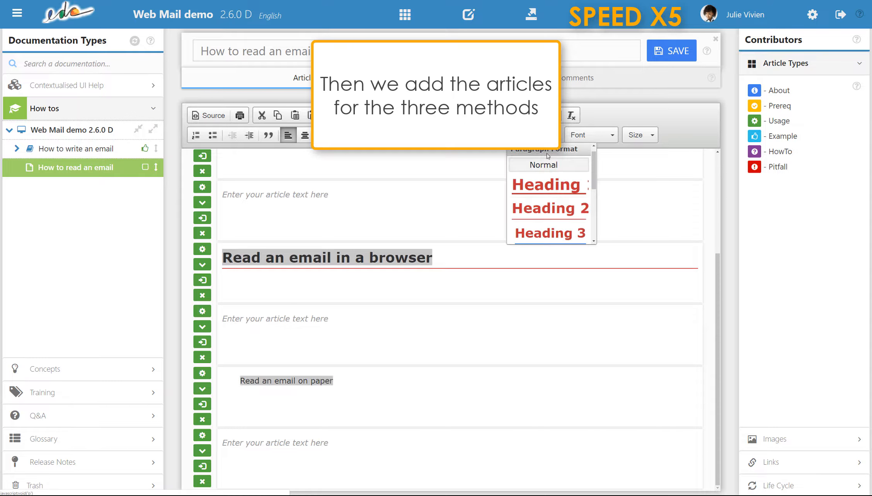
{"action": "left_click", "coordinate": [534, 188]}
- Reuse the Usage article of the Message document in the empty article below "Read an email with the editor"
{"action": "scroll", "coordinate": [401, 405], "scroll_direction": "up", "scroll_amount": 3}
{"action": "left_click", "coordinate": [223, 331]}
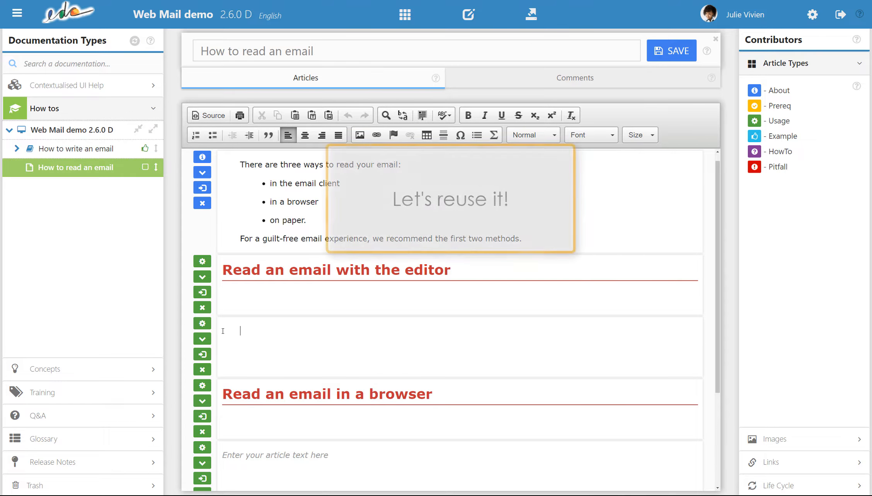
{"action": "left_click", "coordinate": [203, 355]}
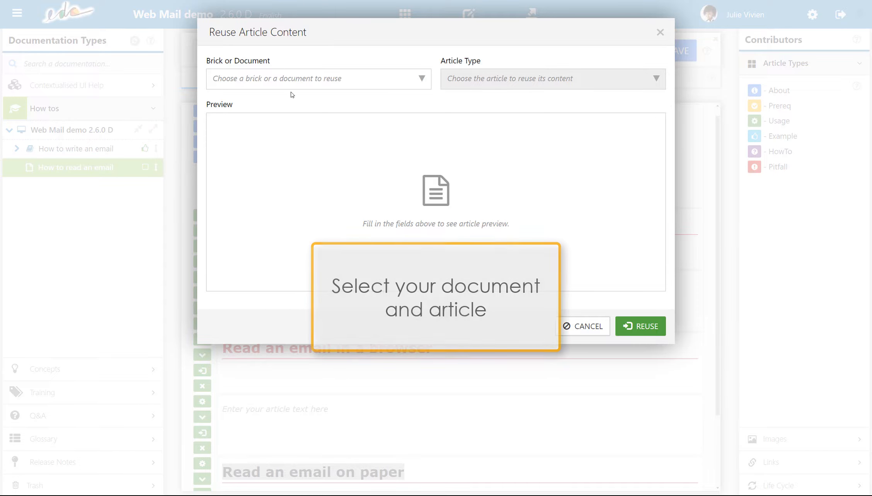
{"action": "left_click", "coordinate": [296, 80]}
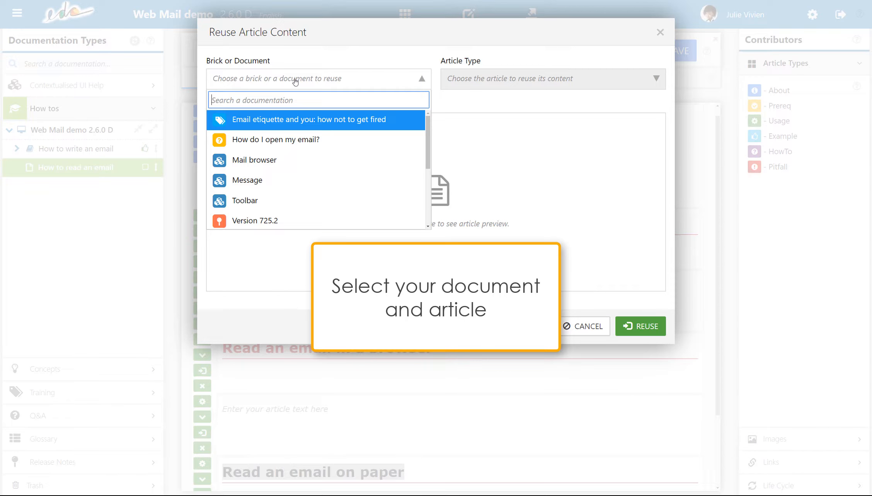
{"action": "left_click", "coordinate": [305, 183]}
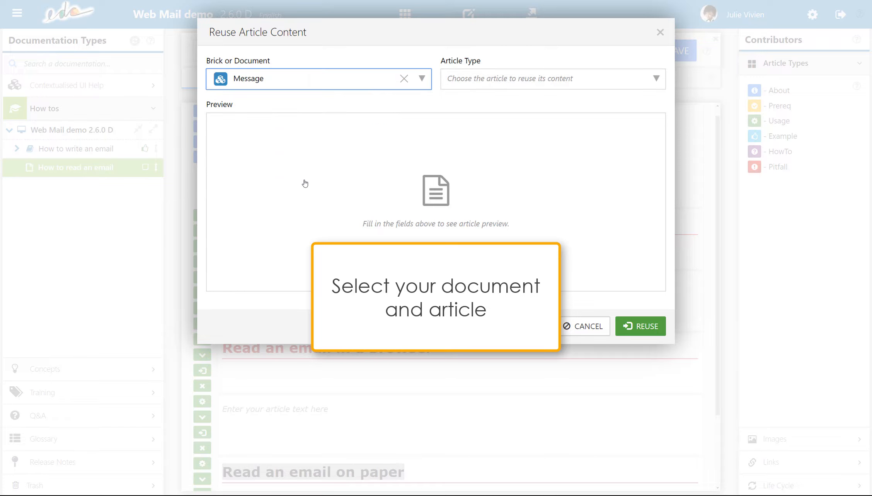
{"action": "left_click", "coordinate": [455, 79]}
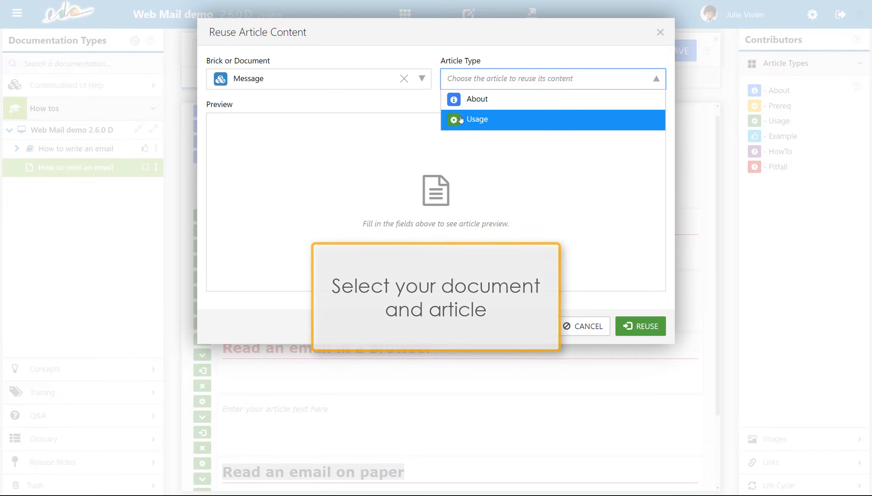
{"action": "left_click", "coordinate": [460, 119]}
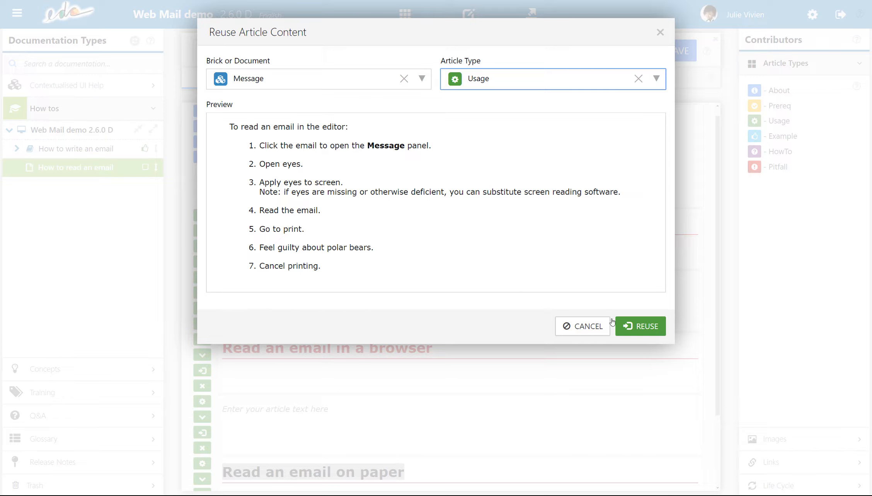
{"action": "left_click", "coordinate": [625, 327]}
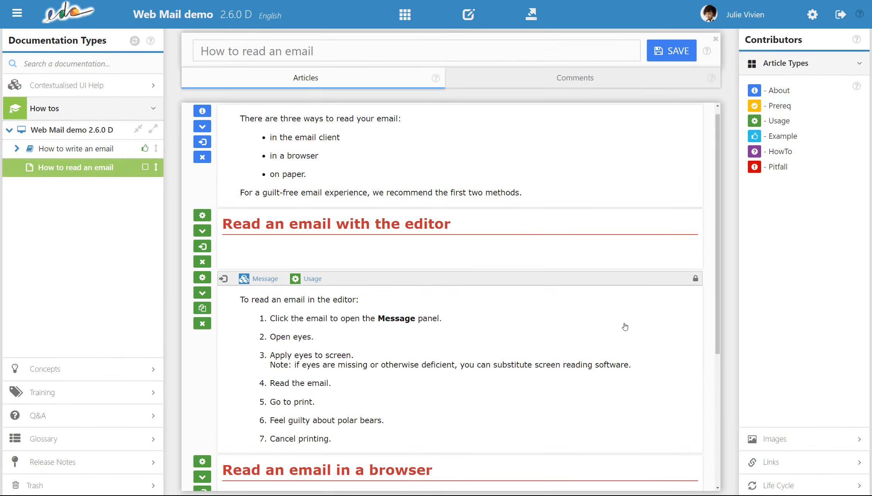
- Reuse the Message document's Usage article in the empty article below "Read an email in a browser"
{"action": "scroll", "coordinate": [625, 326], "scroll_direction": "down", "scroll_amount": 3}
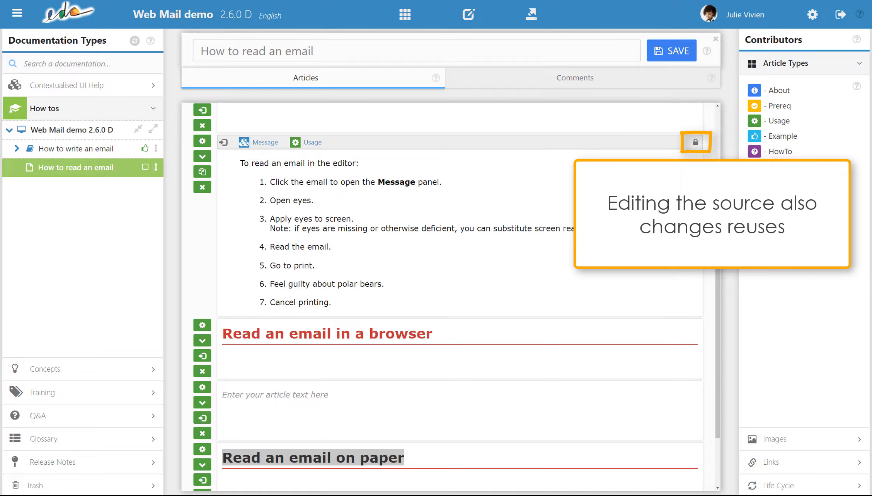
{"action": "left_click", "coordinate": [243, 396]}
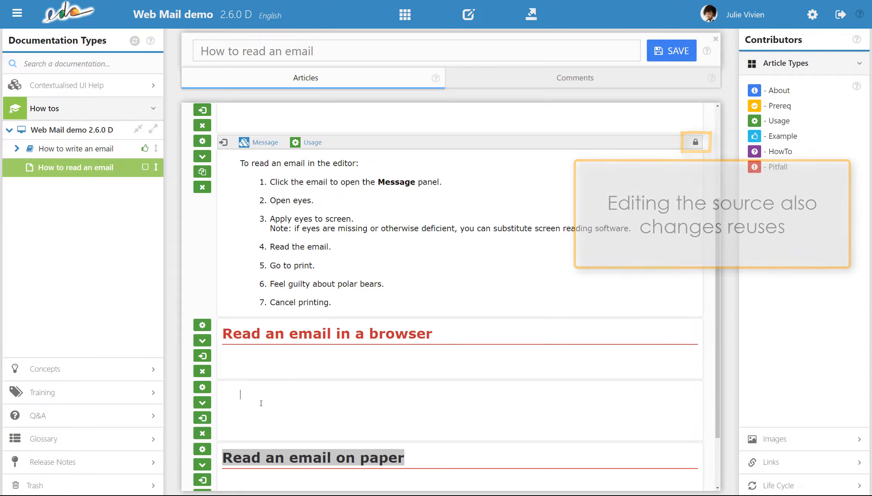
{"action": "scroll", "coordinate": [261, 404], "scroll_direction": "down", "scroll_amount": 3}
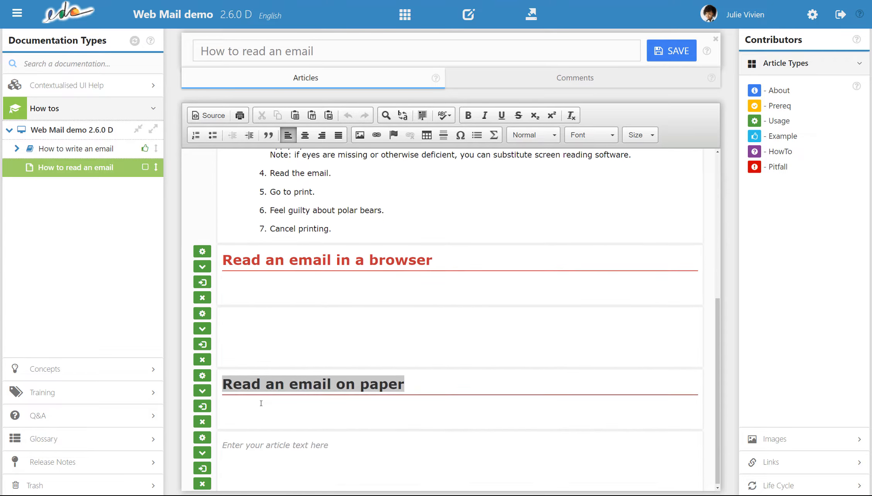
{"action": "left_click", "coordinate": [229, 324]}
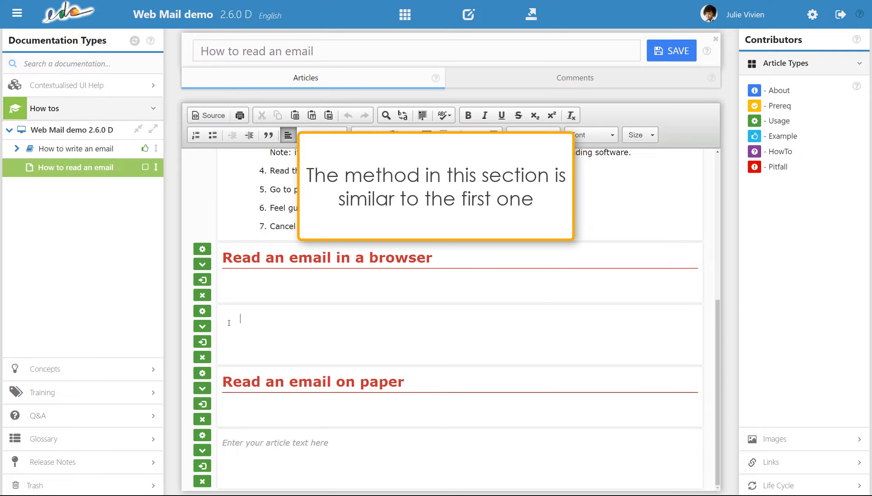
{"action": "left_click", "coordinate": [202, 342]}
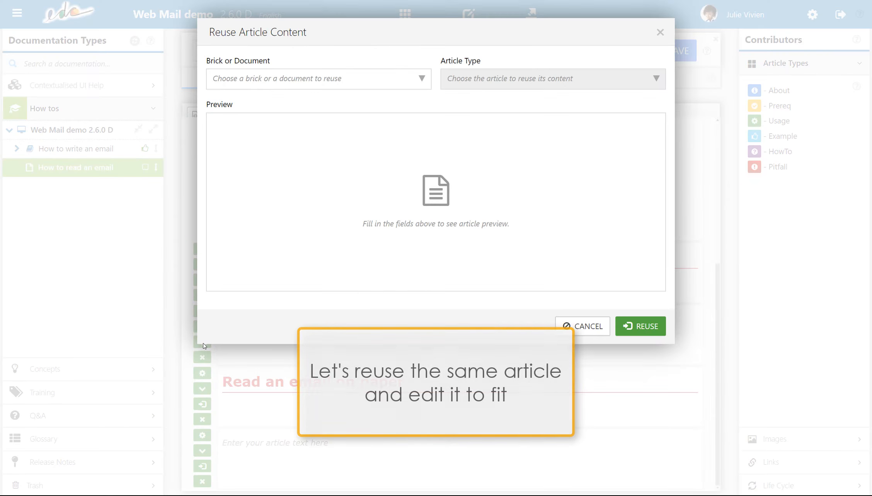
{"action": "left_click", "coordinate": [336, 90]}
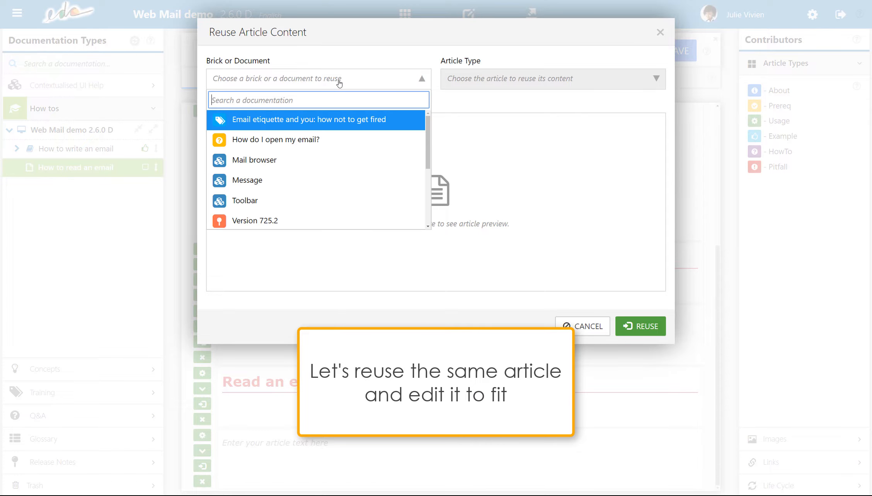
{"action": "left_click", "coordinate": [295, 179]}
{"action": "left_click", "coordinate": [466, 79]}
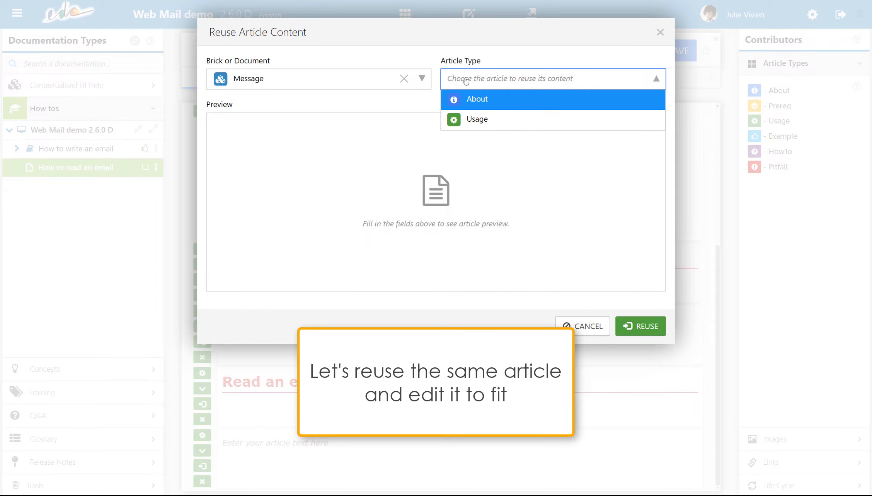
{"action": "left_click", "coordinate": [460, 121]}
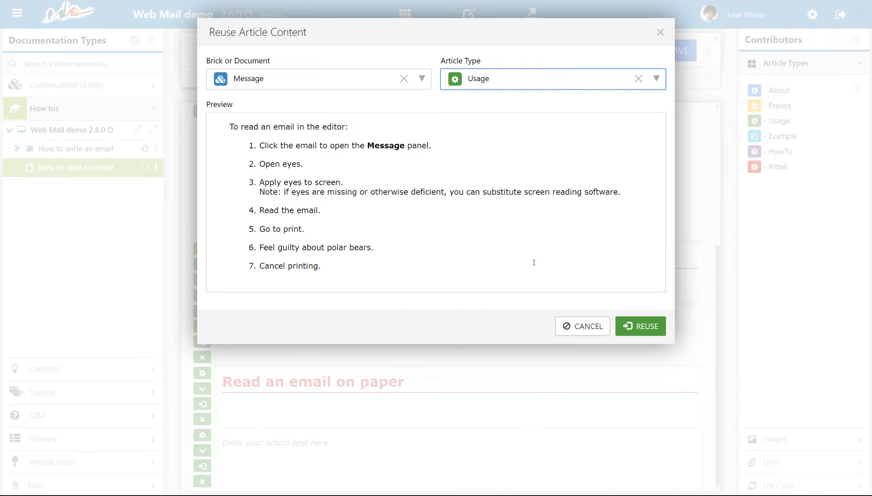
{"action": "left_click", "coordinate": [627, 324]}
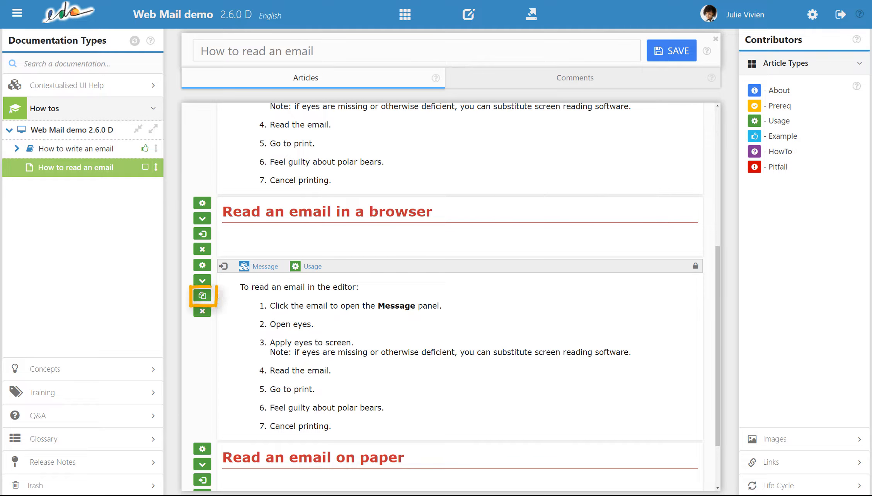
- Turn the reused article in the browser section into an editable copy and change its opening line to "To read an email in a browser:"
{"action": "left_click", "coordinate": [202, 296]}
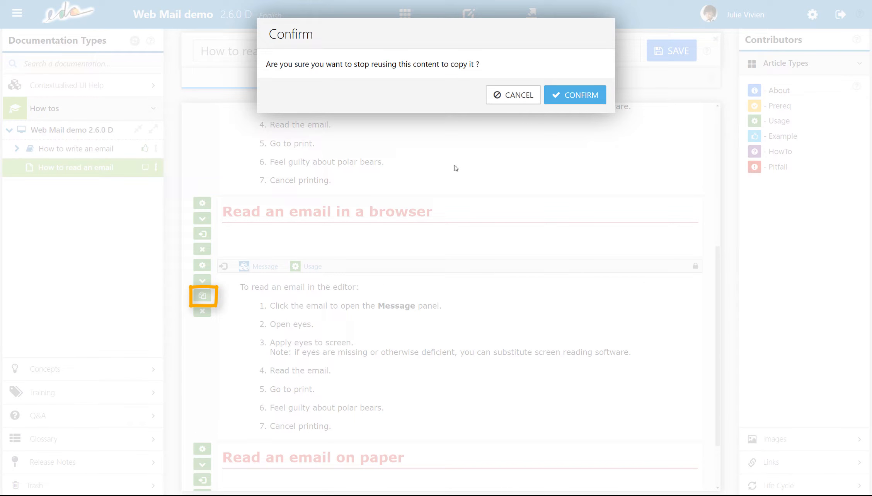
{"action": "left_click", "coordinate": [567, 96]}
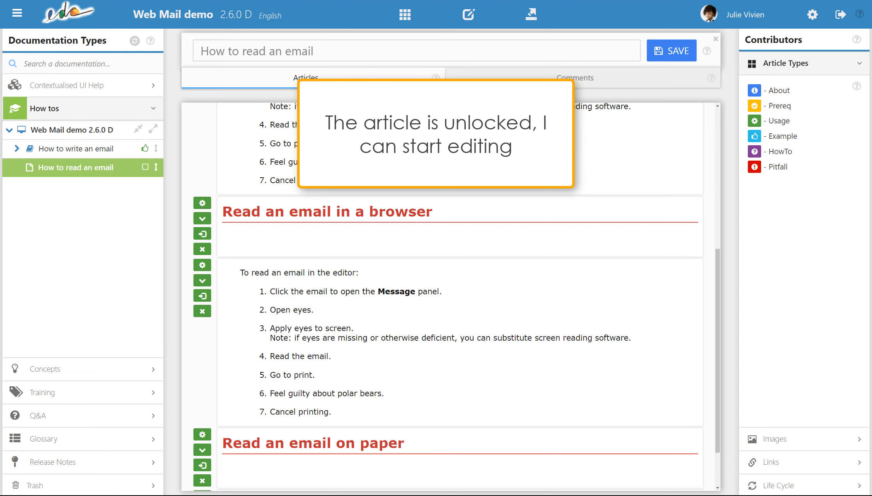
{"action": "left_click_drag", "start_coordinate": [318, 273], "coordinate": [359, 273]}
{"action": "type", "text": "a browser"}
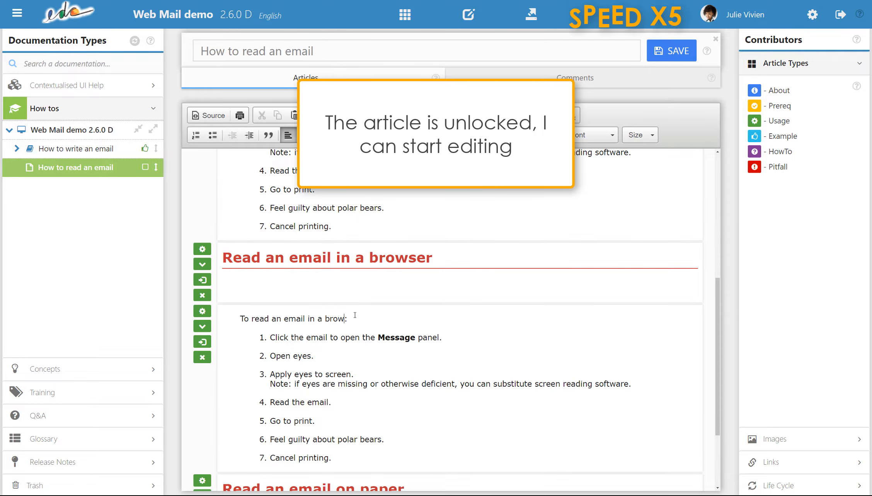
- Insert "Open a browser." as the first list item in the browser article, with "We recommend Google Chrome." on a line beneath it
{"action": "key", "text": "Return"}
{"action": "key", "text": "Up"}
{"action": "type", "text": "Open a browser."}
{"action": "key", "text": "shift+Return"}
{"action": "type", "text": "W"}
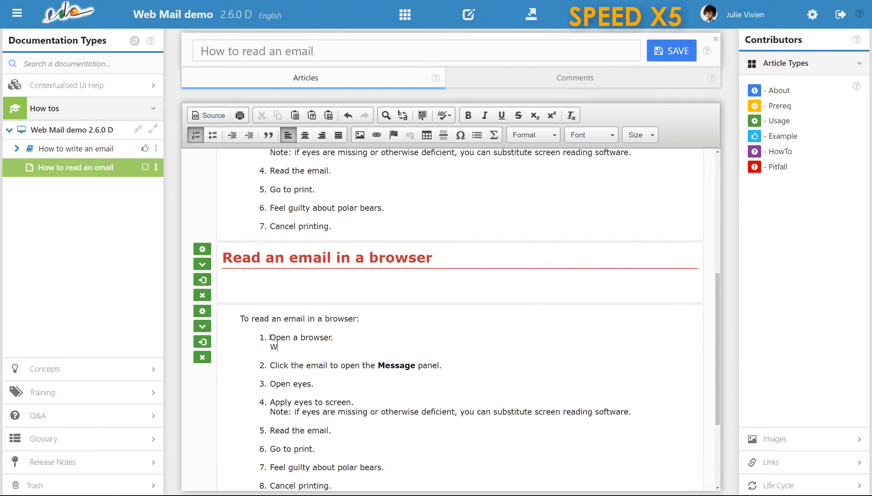
{"action": "type", "text": "e recommend Google Chrome."}
{"action": "key", "text": "Return"}
{"action": "type", "text": "Go to http"}
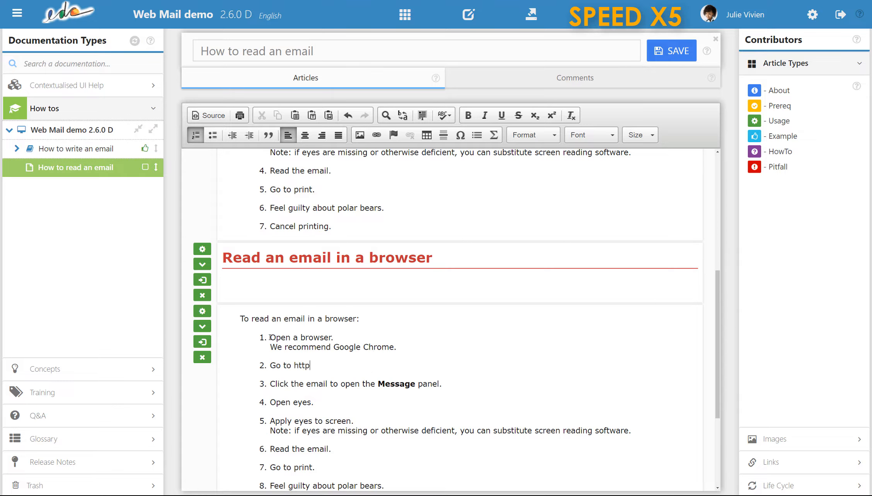
{"action": "type", "text": "s://mail.totallyrealdomain.co"}
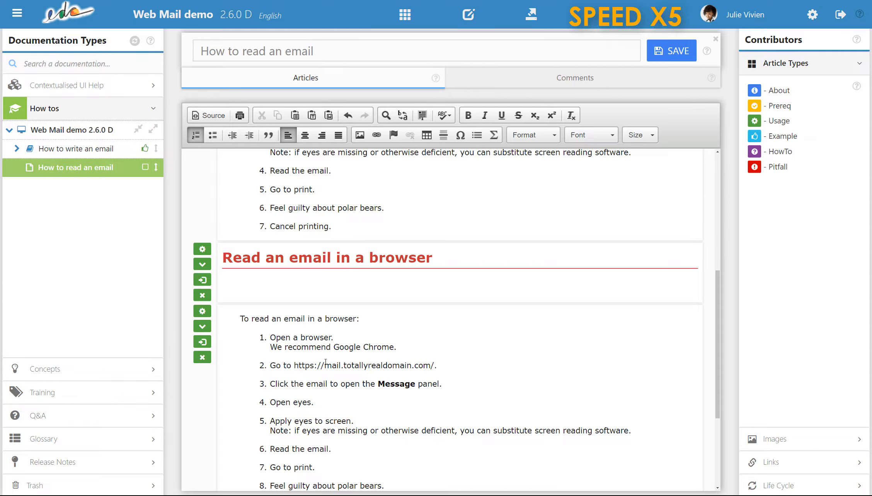
{"action": "type", "text": "m/."}
{"action": "left_click_drag", "start_coordinate": [294, 365], "coordinate": [435, 366]}
{"action": "right_click", "coordinate": [400, 366]}
{"action": "left_click", "coordinate": [416, 383]}
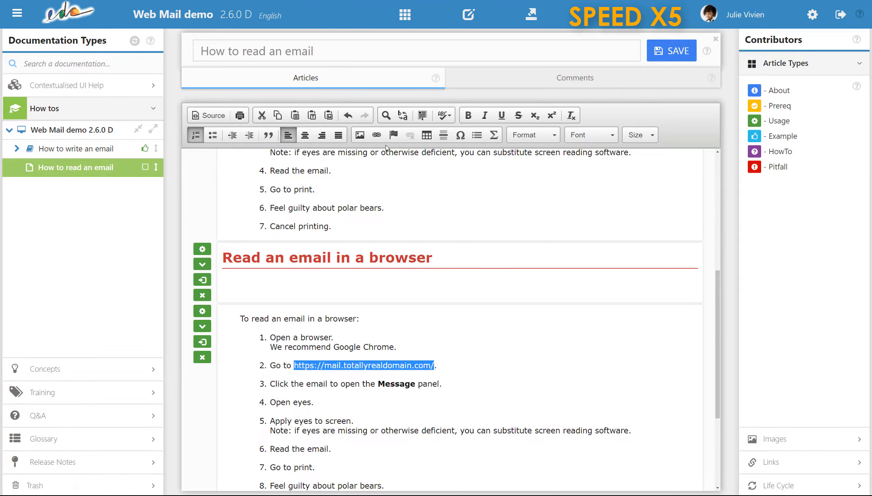
{"action": "left_click", "coordinate": [377, 135]}
{"action": "right_click", "coordinate": [408, 236]}
{"action": "left_click", "coordinate": [444, 317]}
{"action": "left_click", "coordinate": [479, 341]}
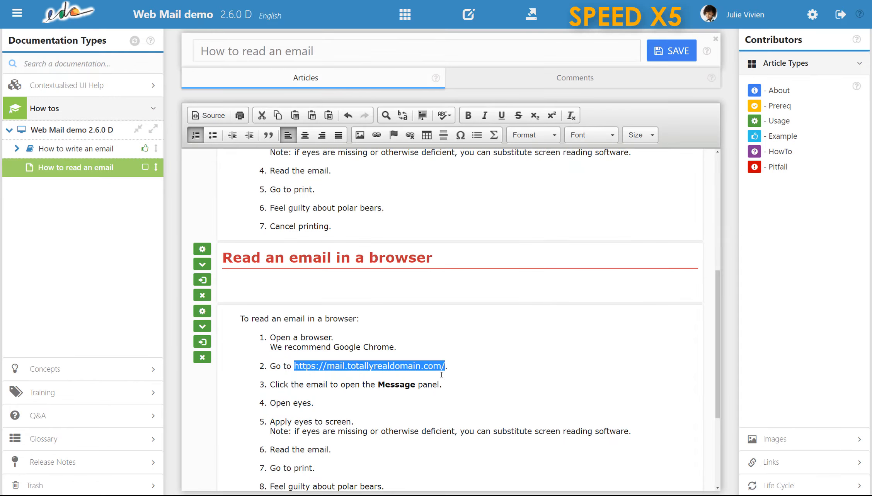
{"action": "left_click", "coordinate": [442, 375]}
- Enter "Please don't. For the bears." in the empty article below "Read an email on paper"
{"action": "scroll", "coordinate": [444, 380], "scroll_direction": "down", "scroll_amount": 3}
{"action": "scroll", "coordinate": [444, 380], "scroll_direction": "down", "scroll_amount": 2}
{"action": "left_click", "coordinate": [303, 444]}
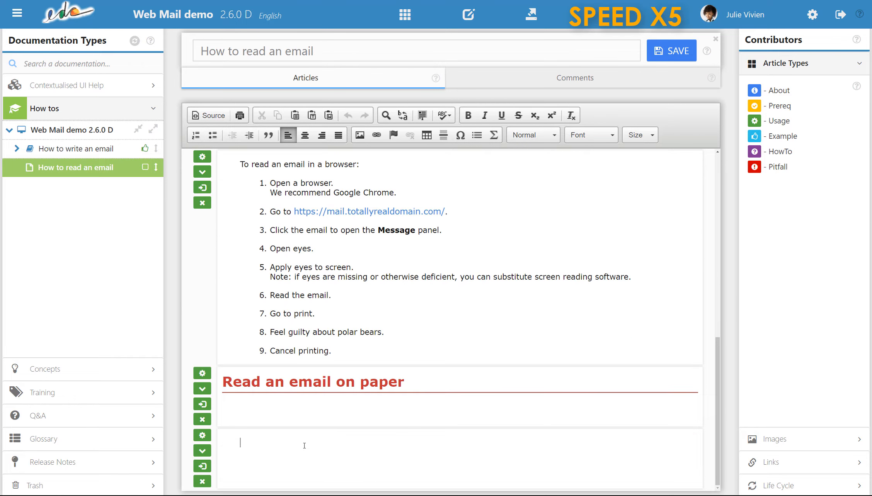
{"action": "type", "text": "Please don't. For the bea"}
{"action": "type", "text": "rs!"}
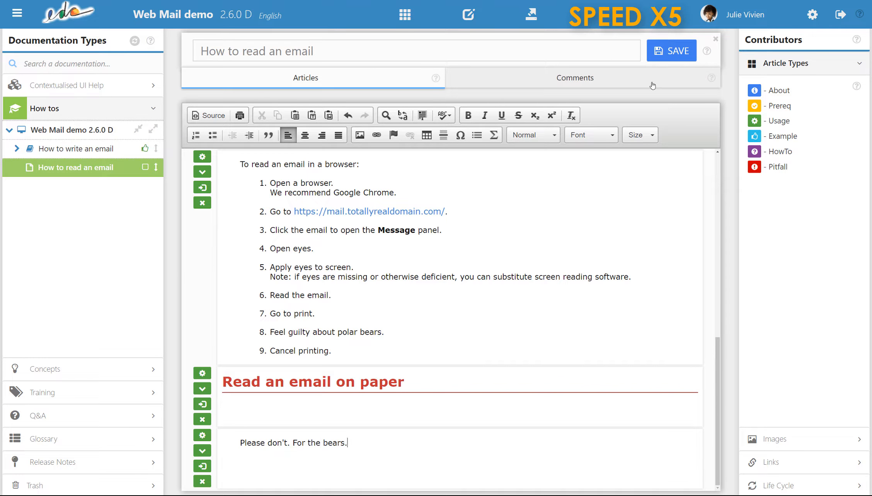
- Save the "How to read an email" howto and mark it as finished in its life cycle
{"action": "left_click", "coordinate": [671, 54]}
{"action": "left_click", "coordinate": [779, 485]}
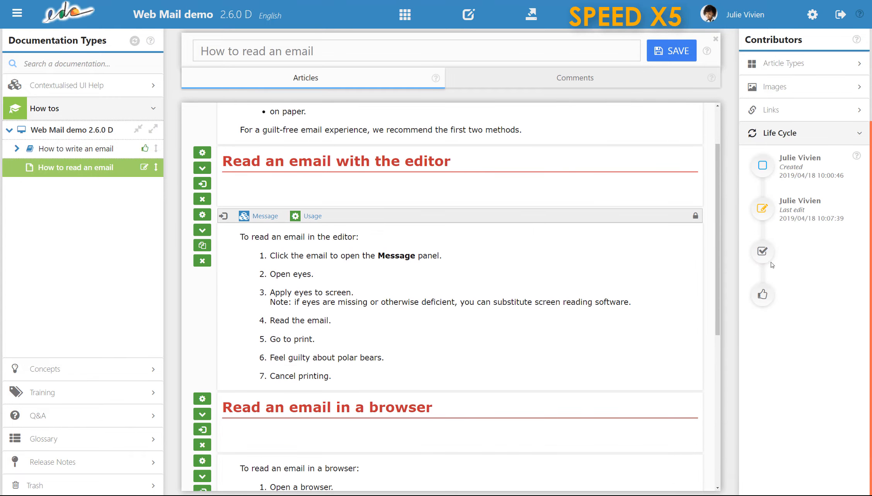
{"action": "left_click", "coordinate": [763, 252]}
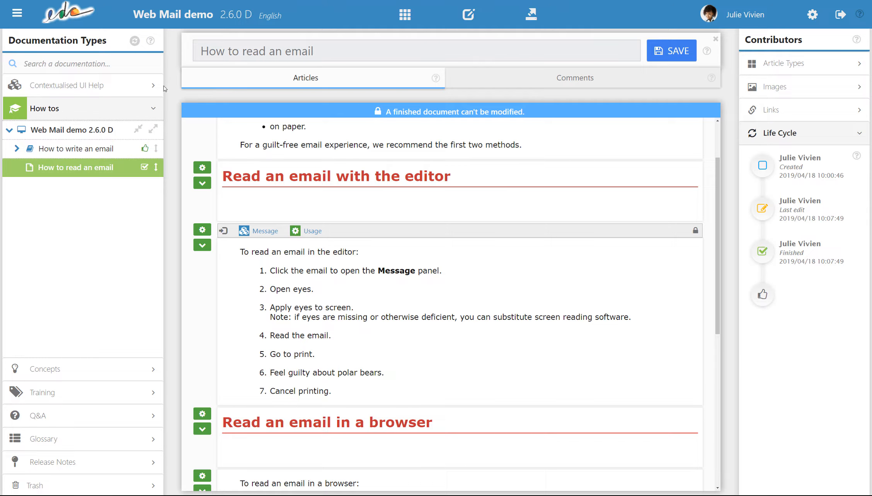
- Open the Message document in Contextualised UI Help and check where its Usage article is reused
{"action": "left_click", "coordinate": [143, 85]}
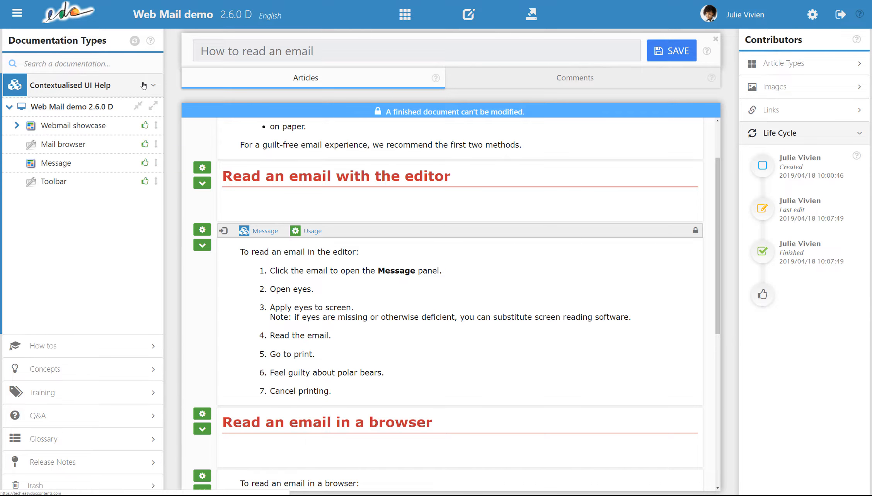
{"action": "left_click", "coordinate": [106, 165]}
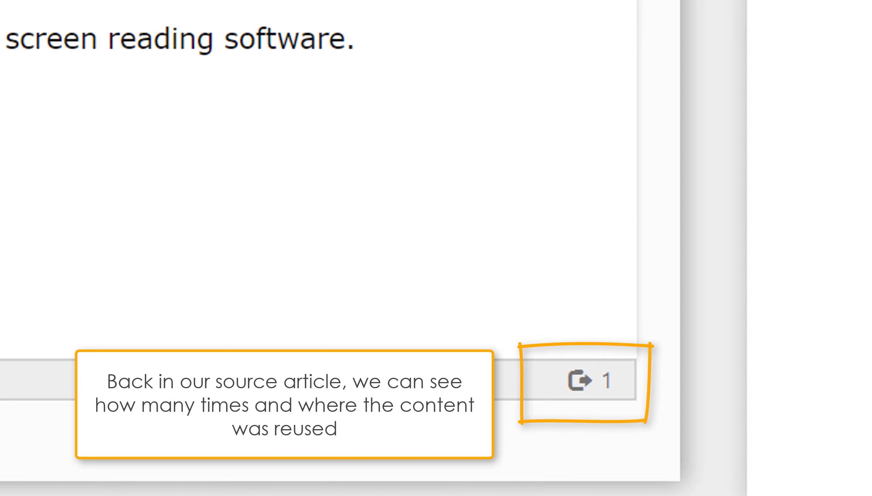
{"action": "mouse_move", "coordinate": [583, 386]}
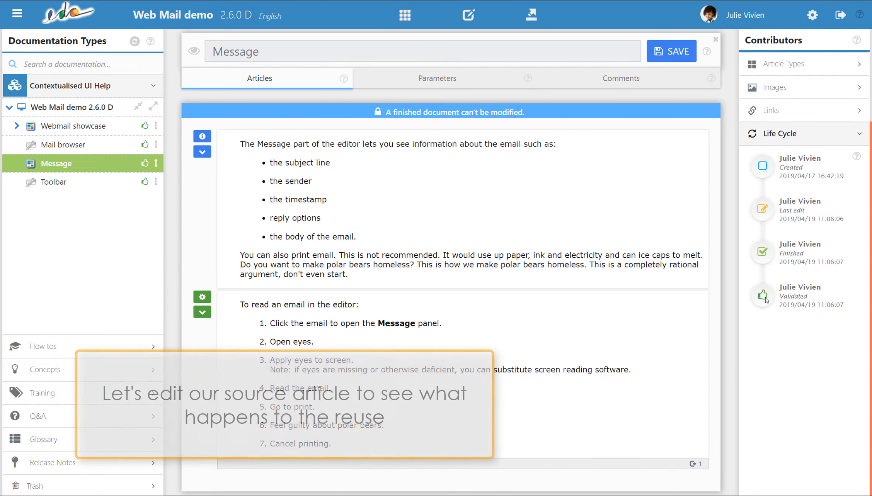
- Unvalidate the Message document to unlock it, and insert the webmail showcase image above the Usage article's opening line
{"action": "left_click", "coordinate": [764, 297]}
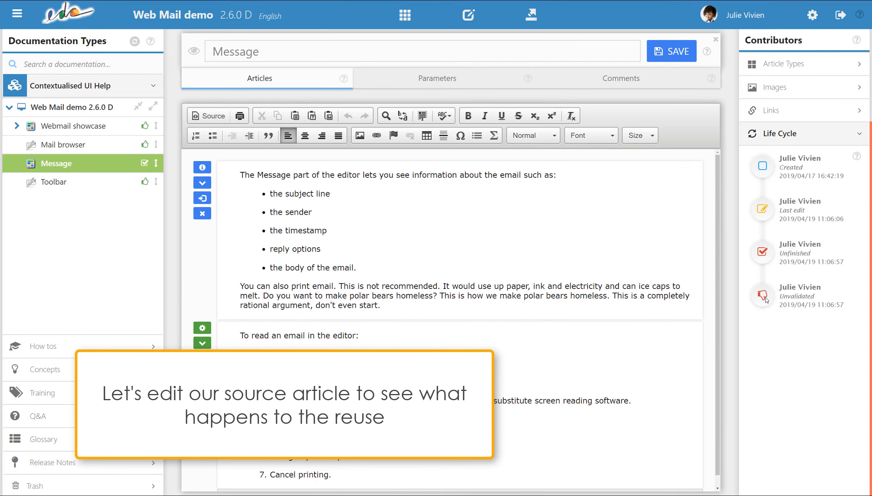
{"action": "left_click", "coordinate": [777, 87]}
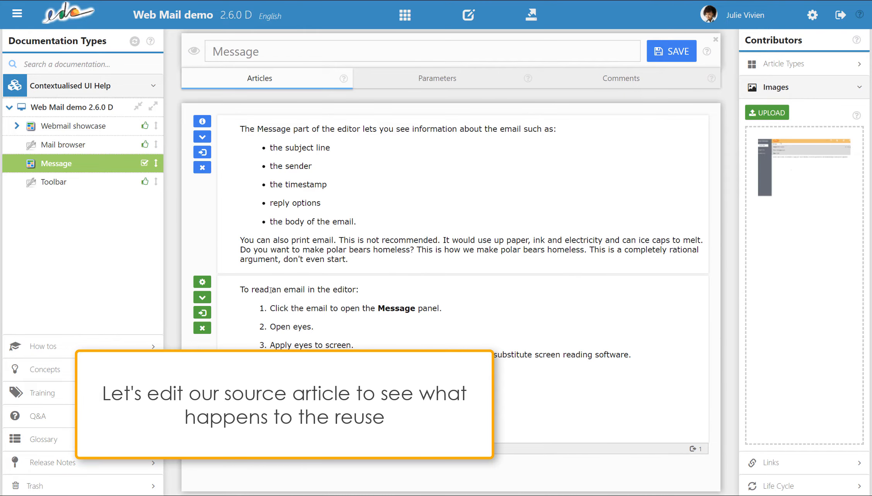
{"action": "left_click", "coordinate": [242, 290]}
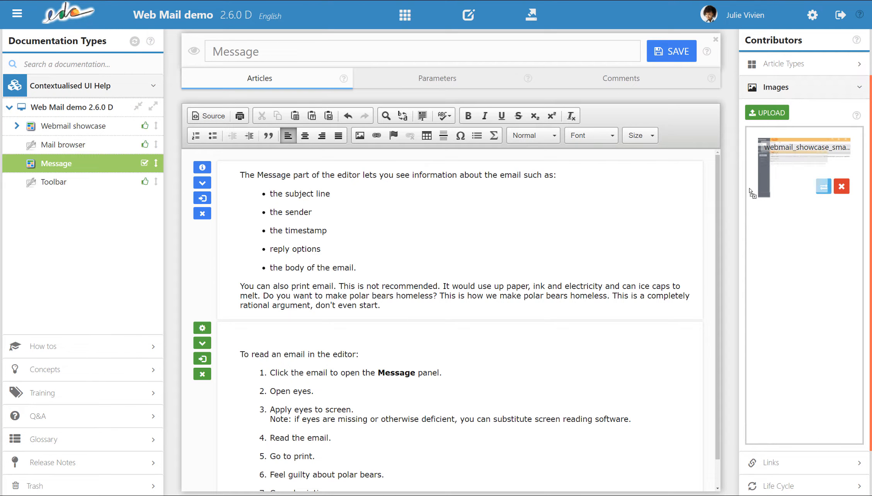
{"action": "left_click_drag", "start_coordinate": [785, 166], "coordinate": [239, 296]}
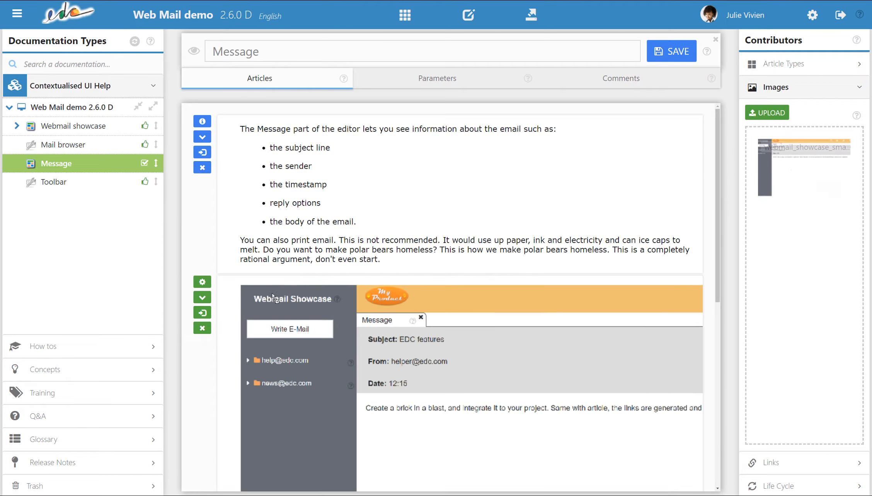
- Set the width of the inserted webmail showcase image to 500, keeping its proportions
{"action": "double_click", "coordinate": [349, 374]}
{"action": "double_click", "coordinate": [324, 228]}
{"action": "type", "text": "500"}
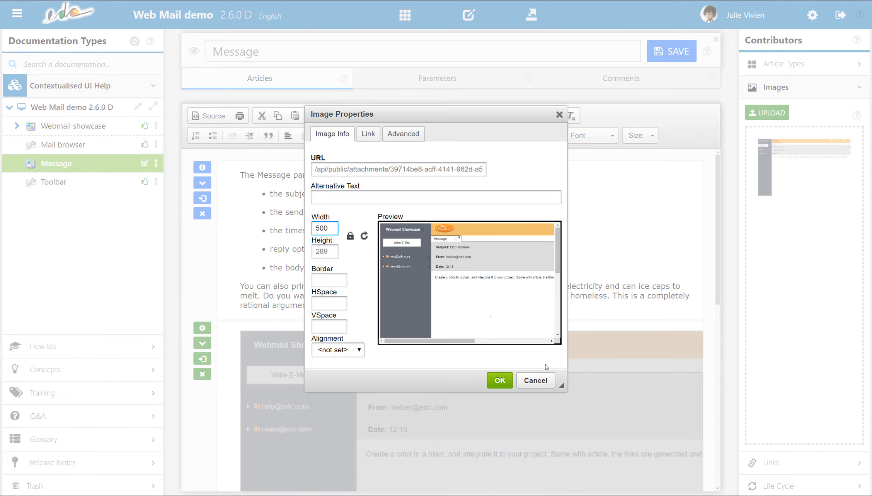
{"action": "left_click", "coordinate": [500, 381]}
{"action": "left_click", "coordinate": [568, 385]}
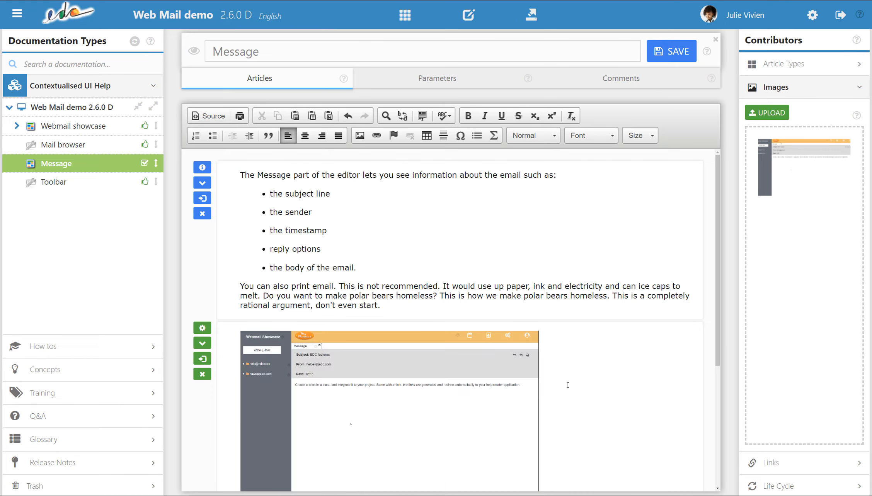
- Save the Message document and validate it again in its life cycle
{"action": "scroll", "coordinate": [568, 386], "scroll_direction": "down", "scroll_amount": 5}
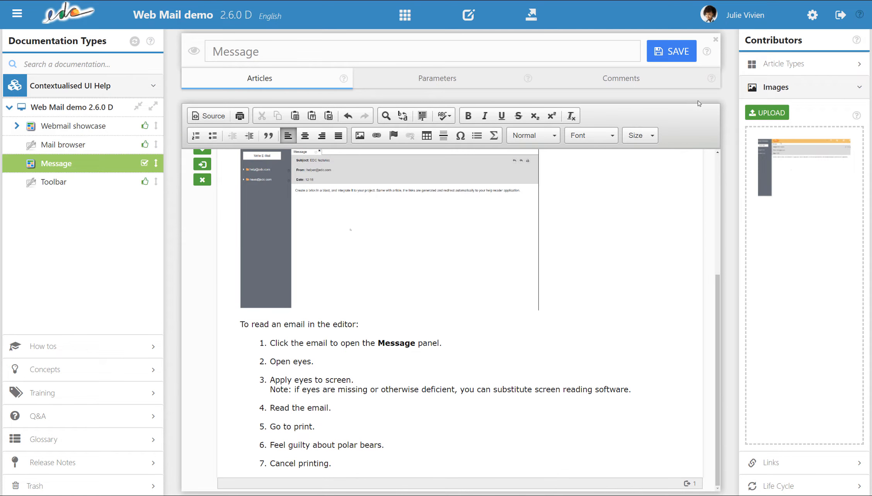
{"action": "left_click", "coordinate": [665, 58]}
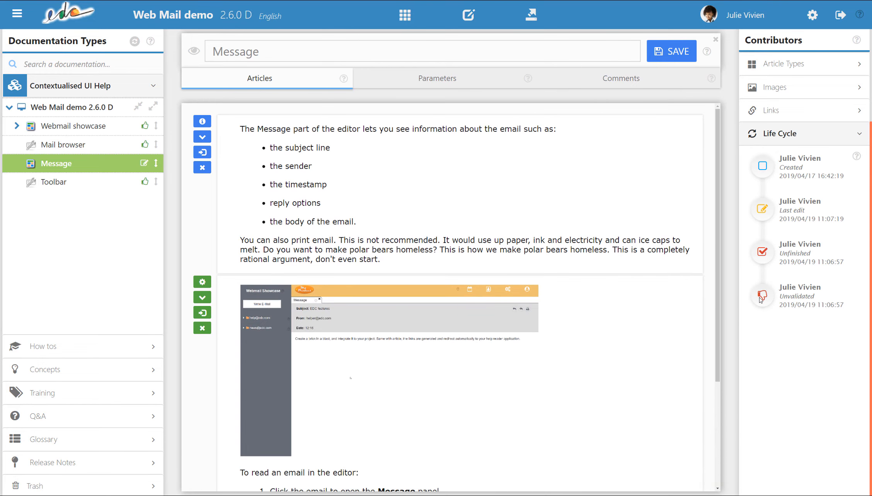
{"action": "left_click", "coordinate": [762, 295]}
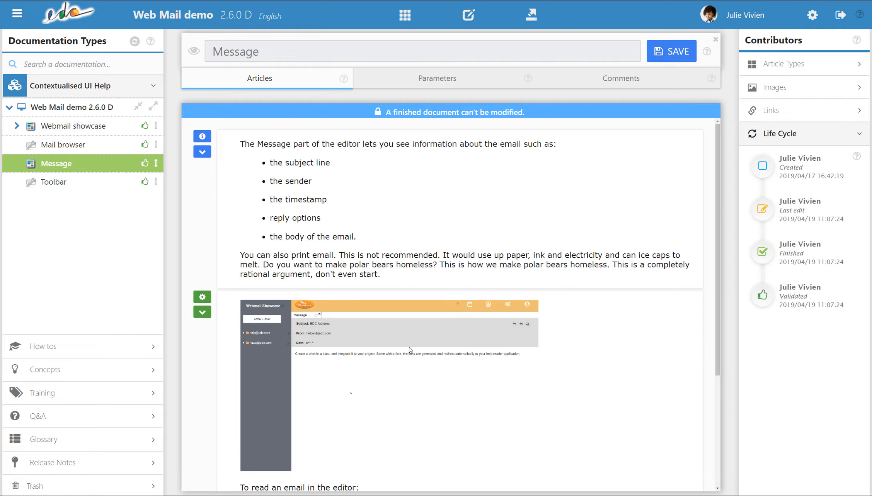
- Open the "How to read an email" howto and compare its editor and browser sections for the image added to the source article
{"action": "left_click", "coordinate": [154, 352]}
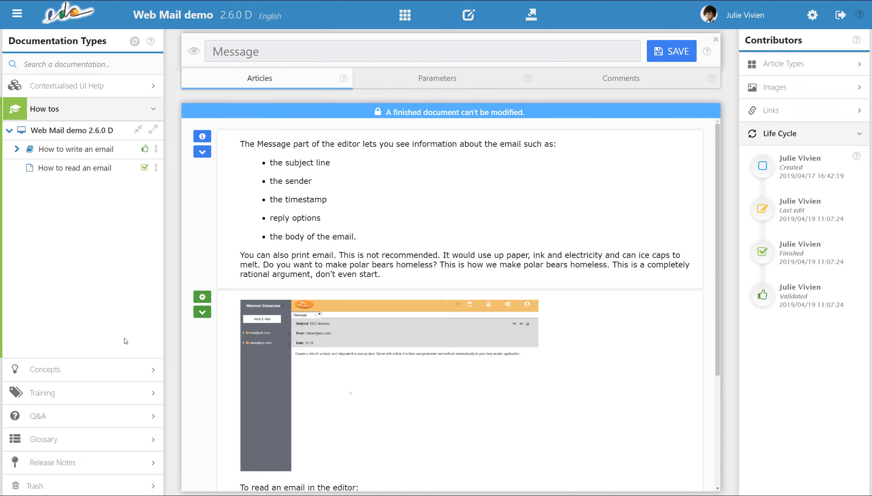
{"action": "left_click", "coordinate": [112, 170]}
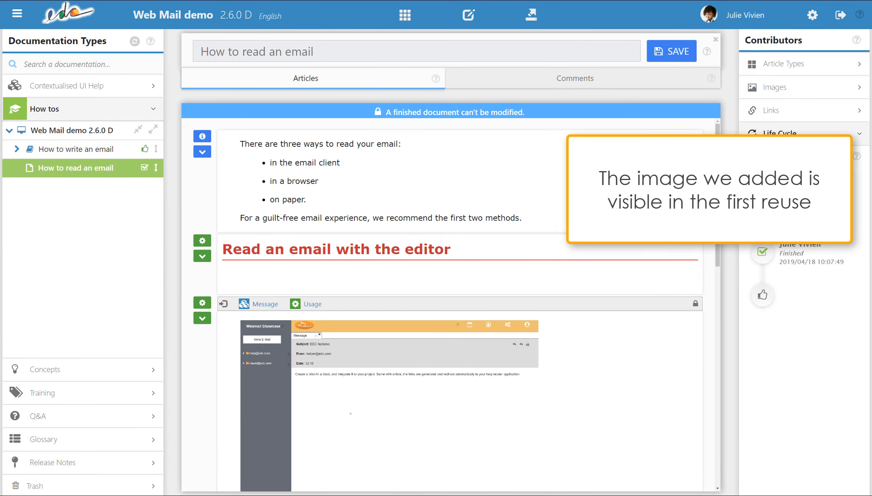
{"action": "scroll", "coordinate": [730, 270], "scroll_direction": "down", "scroll_amount": 5}
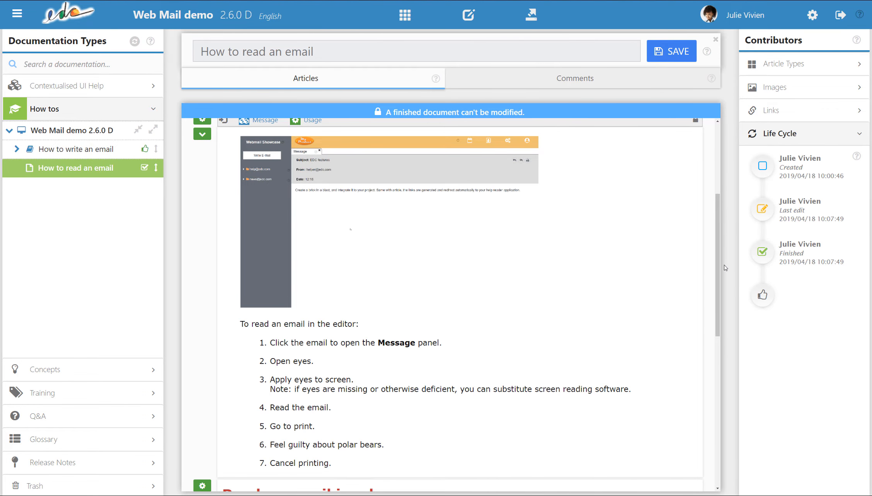
{"action": "left_click_drag", "start_coordinate": [717, 268], "coordinate": [725, 386]}
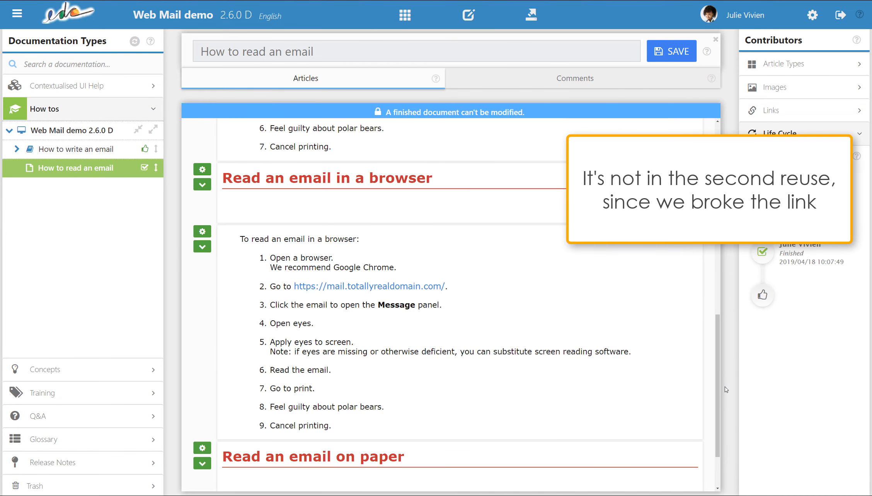